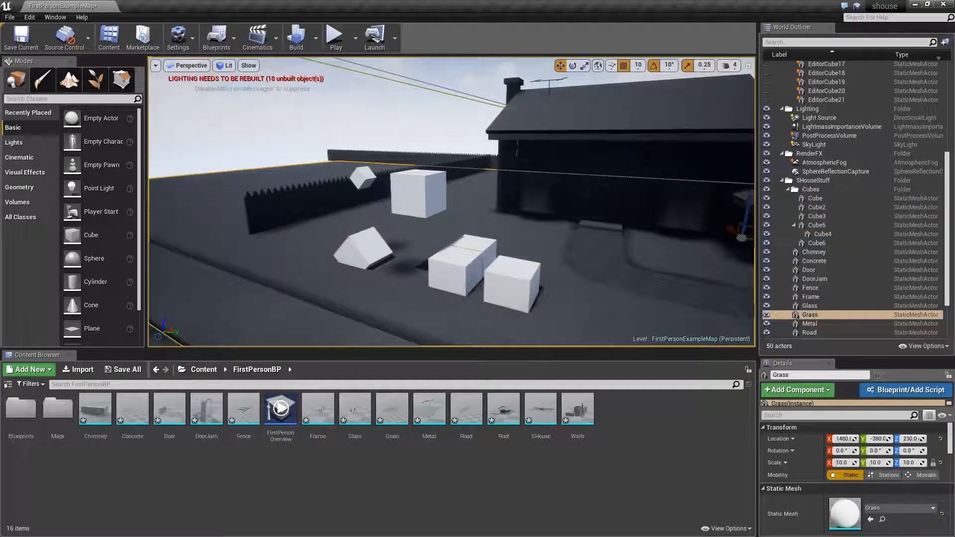
{"action": "left_click", "coordinate": [368, 180]}
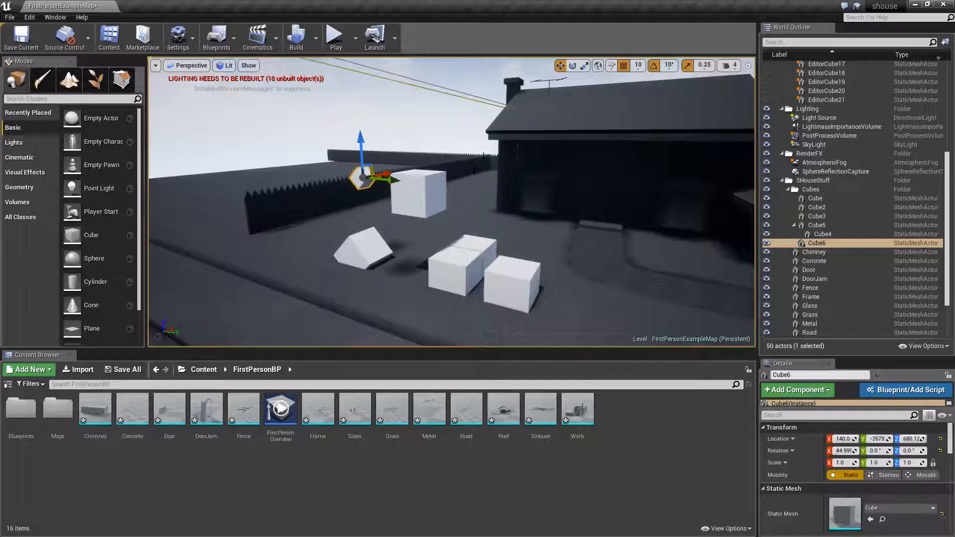
{"action": "right_click_drag", "start_coordinate": [418, 217], "coordinate": [392, 229]}
{"action": "key", "text": "s"}
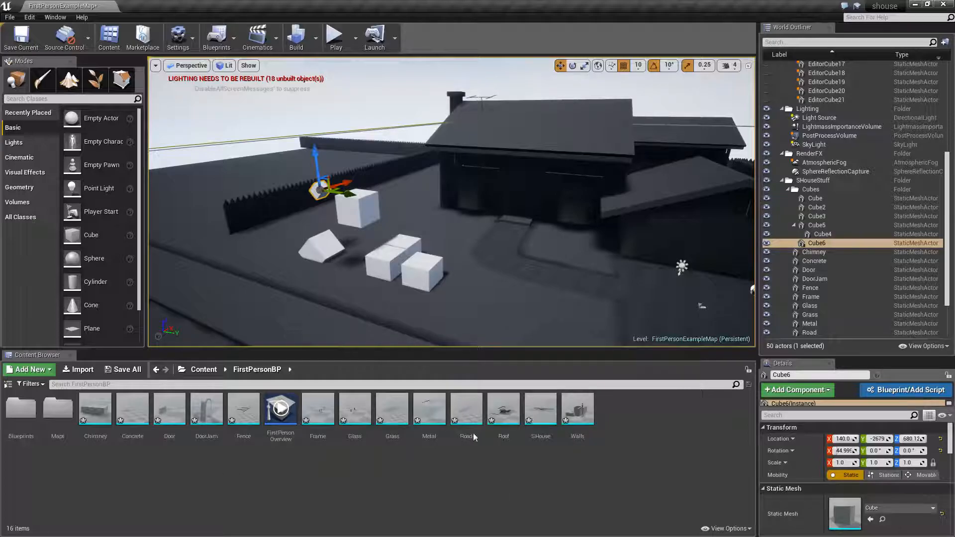
{"action": "left_click", "coordinate": [823, 99]}
{"action": "scroll", "coordinate": [876, 149], "scroll_direction": "up", "scroll_amount": 3}
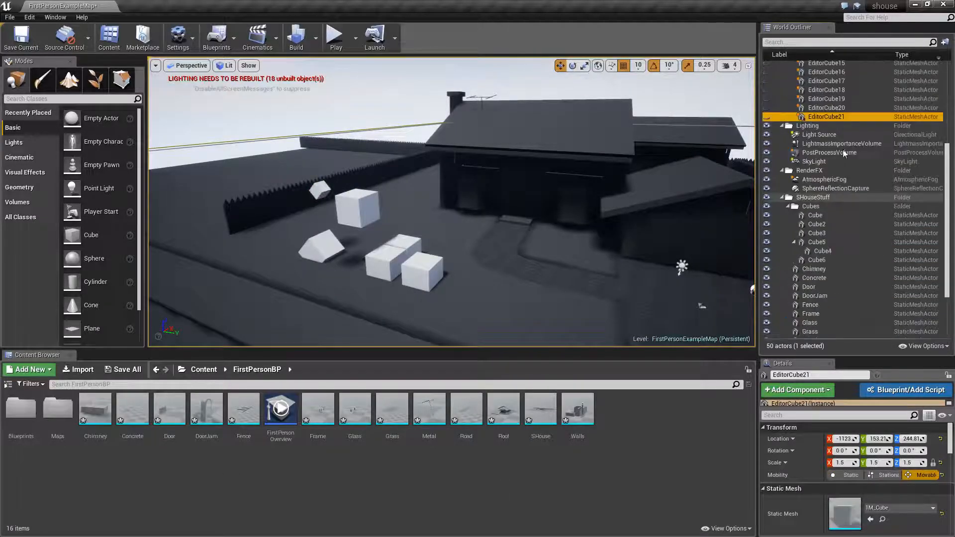
{"action": "scroll", "coordinate": [883, 162], "scroll_direction": "up", "scroll_amount": 8}
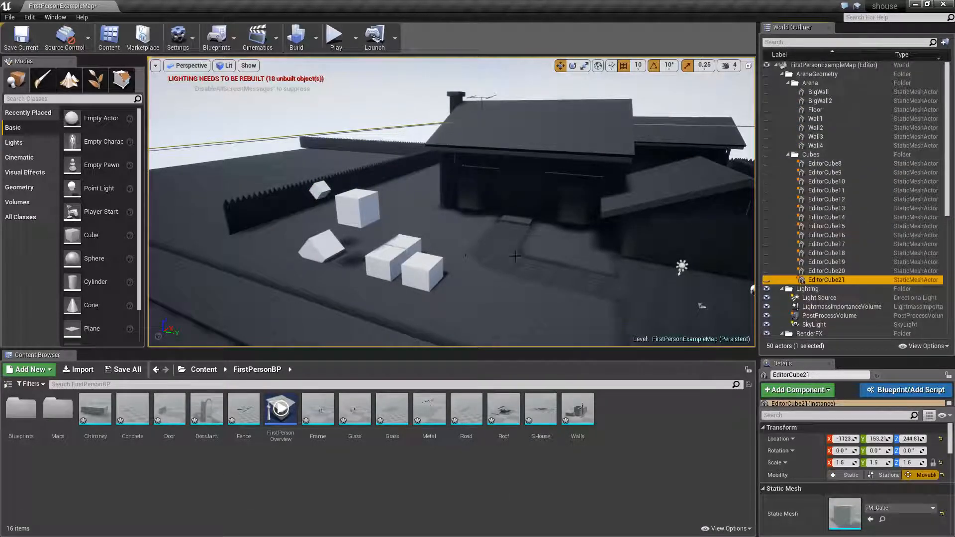
Save all modified content, including the imported static meshes and the FirstPersonExampleMap level
{"action": "left_click", "coordinate": [124, 371]}
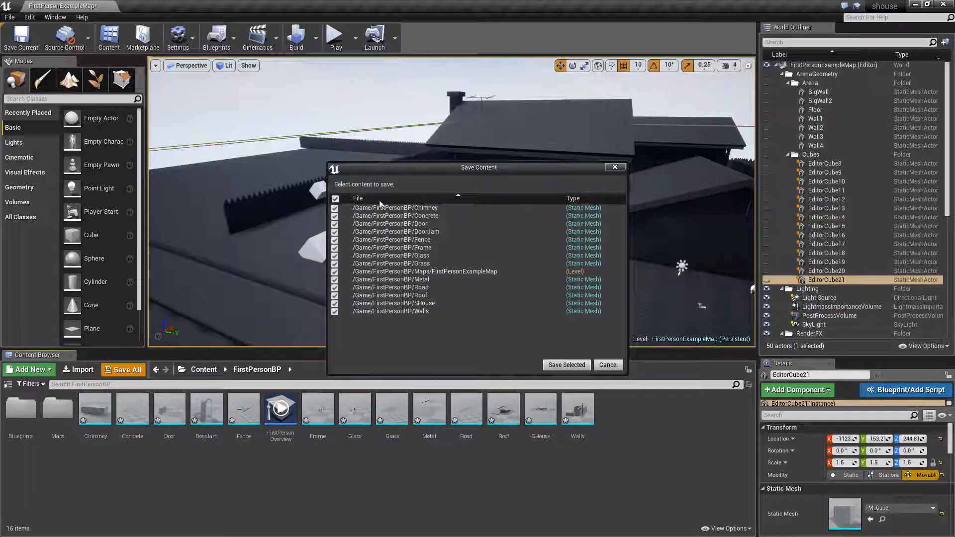
{"action": "left_click", "coordinate": [554, 366]}
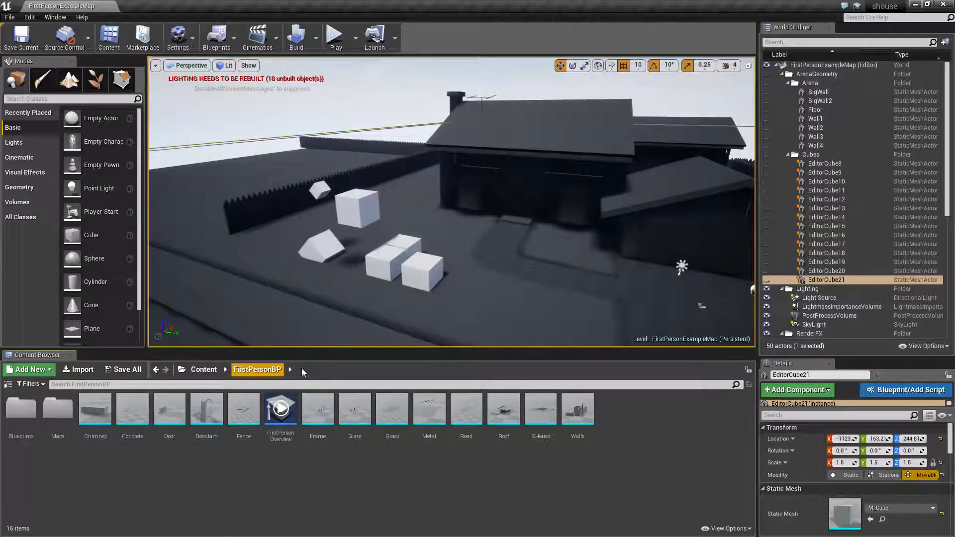
Open the StarterContent folder from the Content root and show the folder tree beside the assets
{"action": "left_click", "coordinate": [198, 370]}
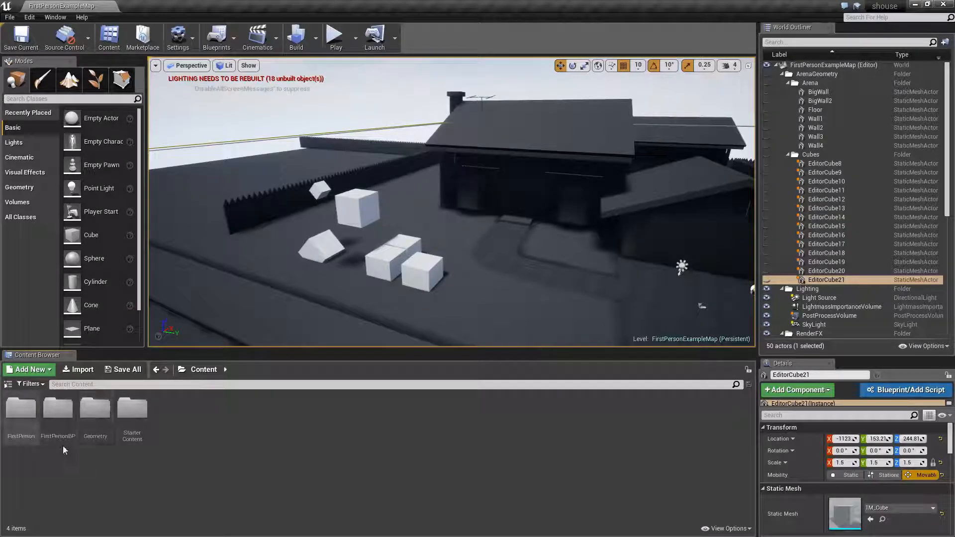
{"action": "double_click", "coordinate": [133, 407]}
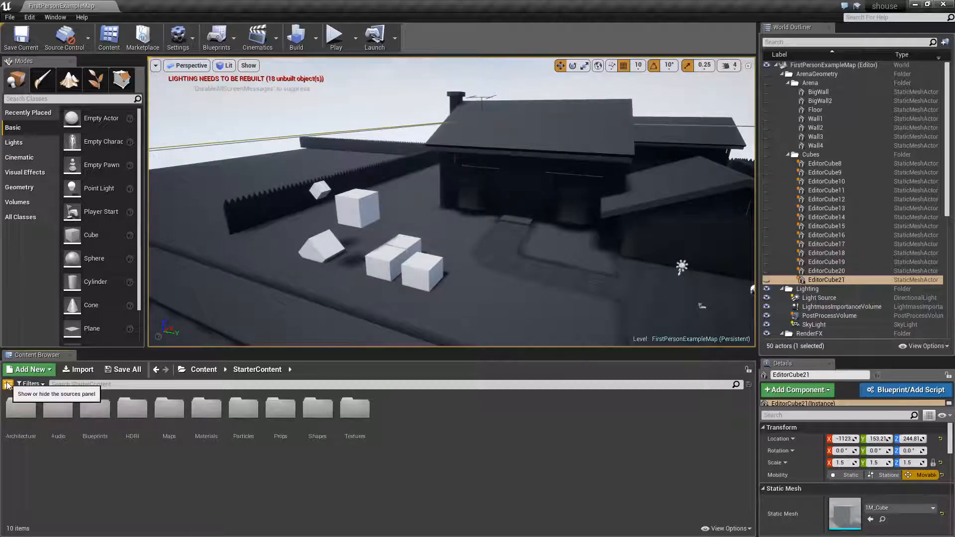
{"action": "left_click", "coordinate": [8, 385]}
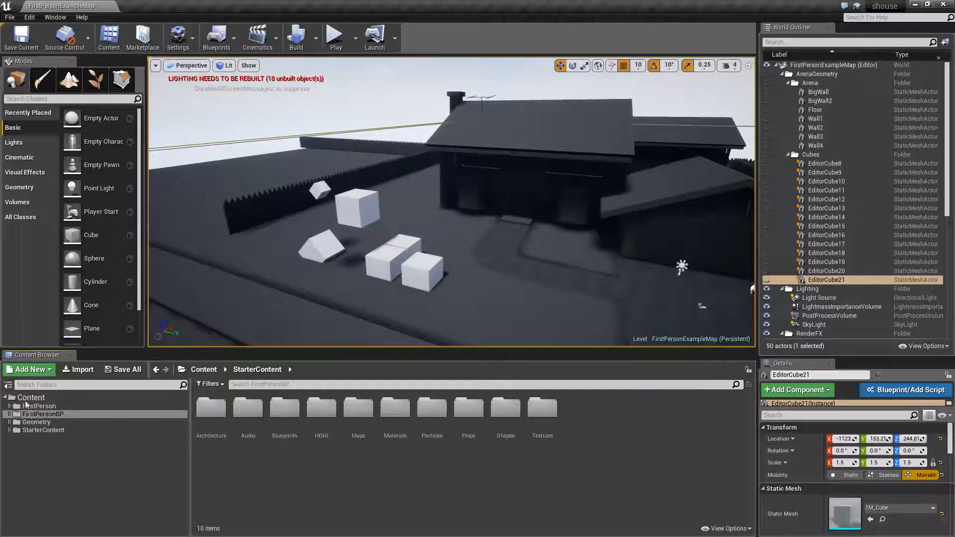
Examine how the project's content is organised in the FirstPersonBP, Geometry/Meshes and StarterContent folders
{"action": "left_click", "coordinate": [9, 431]}
{"action": "left_click", "coordinate": [10, 430]}
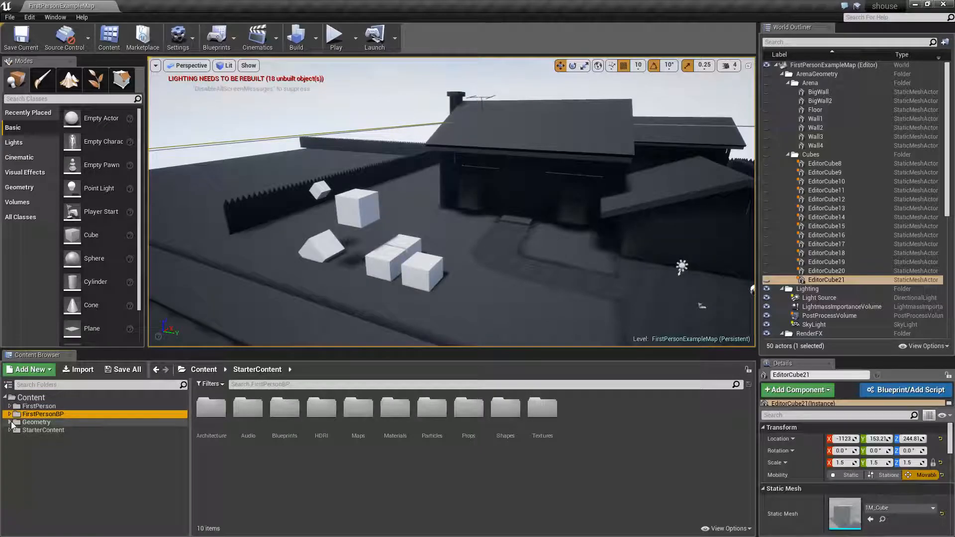
{"action": "left_click", "coordinate": [10, 414]}
{"action": "left_click", "coordinate": [10, 414]}
{"action": "left_click", "coordinate": [10, 406]}
{"action": "left_click", "coordinate": [9, 406]}
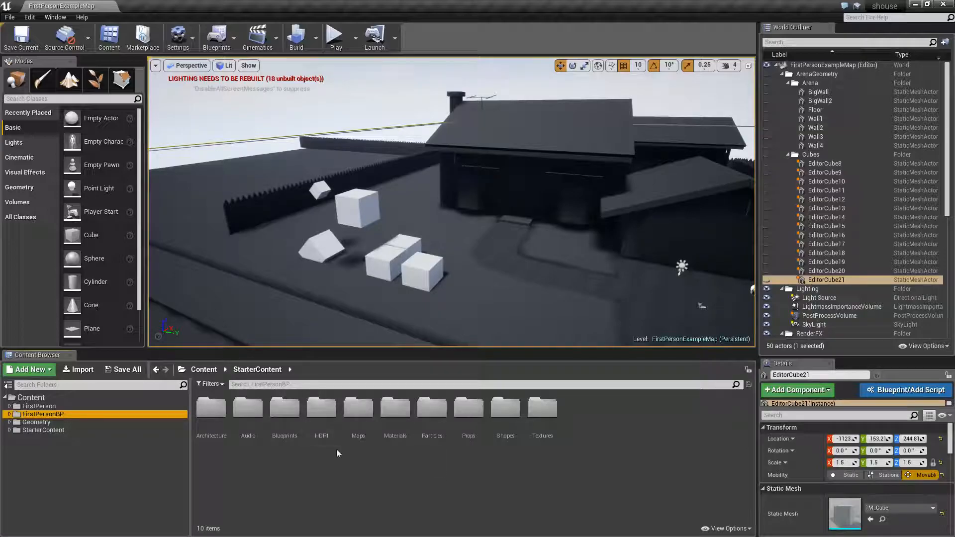
{"action": "left_click", "coordinate": [52, 431]}
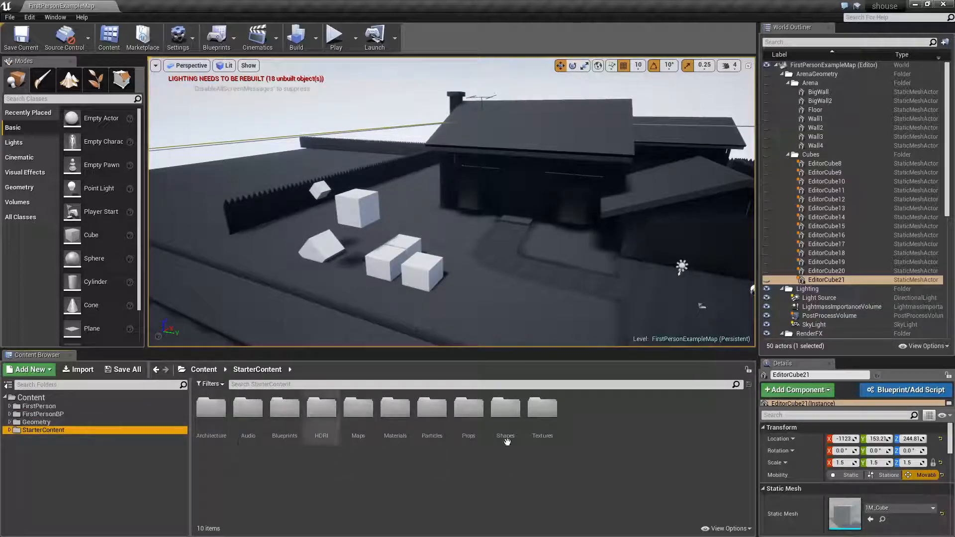
{"action": "left_click", "coordinate": [33, 423]}
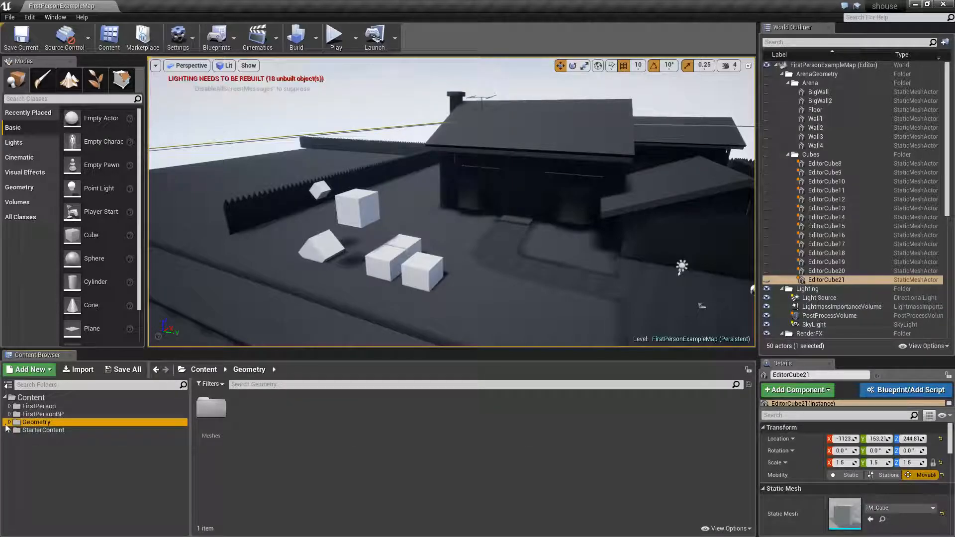
{"action": "left_click", "coordinate": [10, 422]}
{"action": "left_click", "coordinate": [36, 429]}
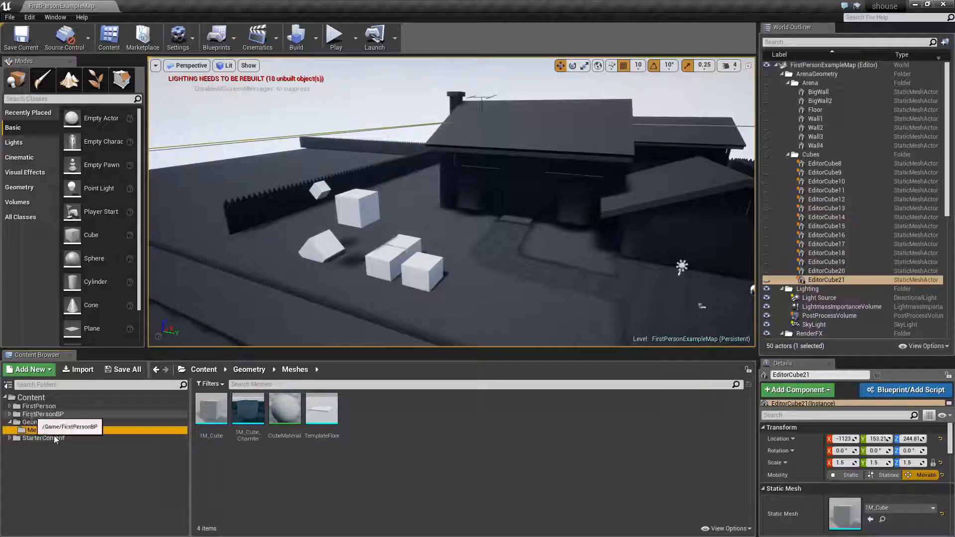
{"action": "left_click", "coordinate": [10, 414]}
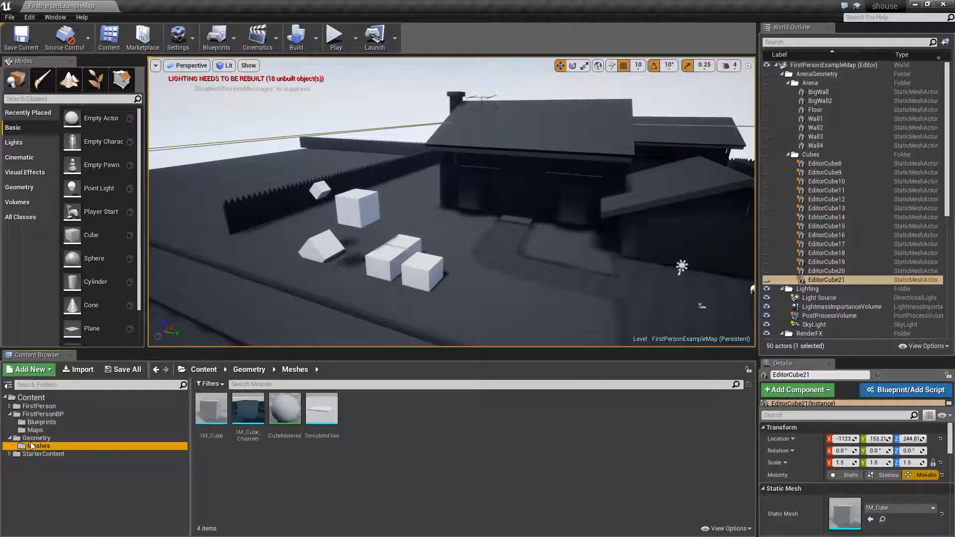
{"action": "left_click", "coordinate": [10, 455]}
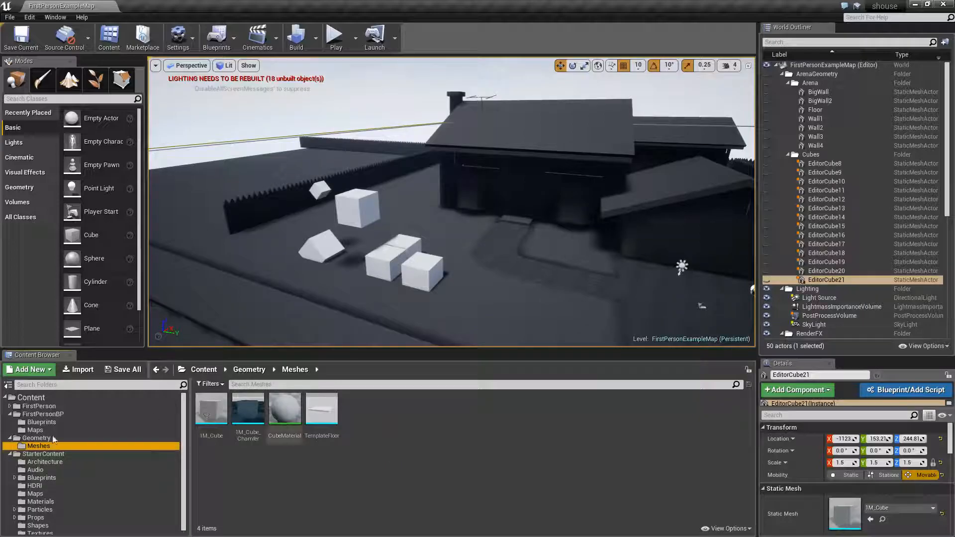
{"action": "left_click", "coordinate": [10, 454]}
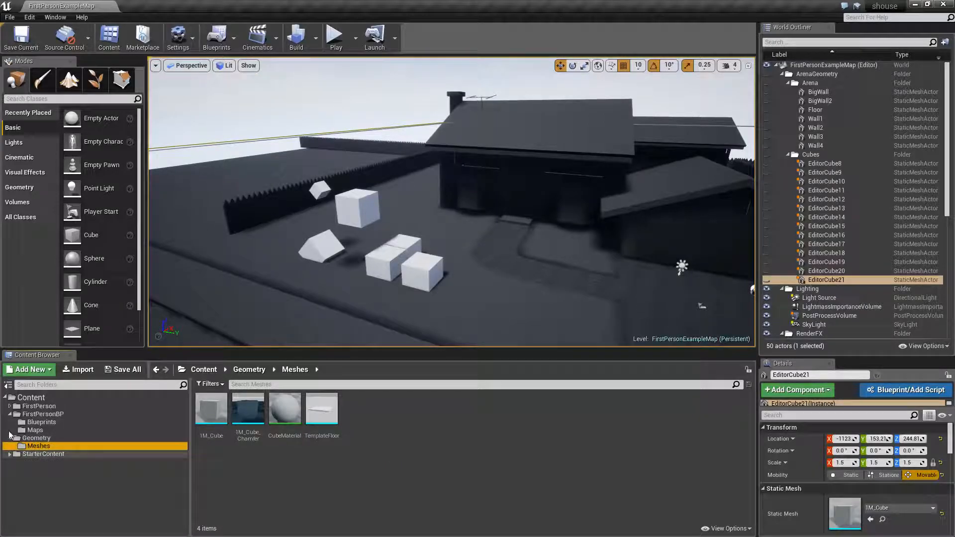
Return to the FirstPersonBP folder and select the meshes from Chimney through Fence
{"action": "left_click", "coordinate": [157, 370]}
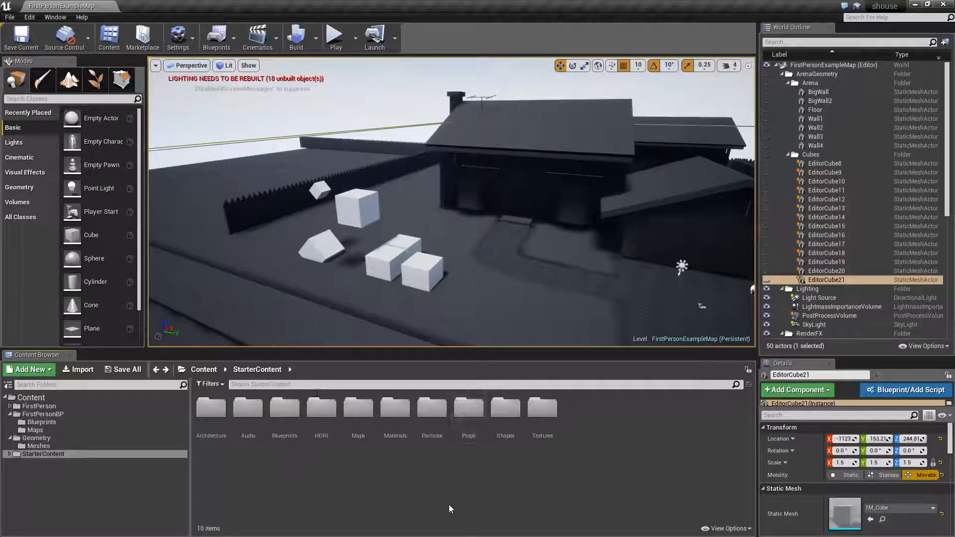
{"action": "left_click", "coordinate": [156, 370]}
{"action": "left_click", "coordinate": [155, 370]}
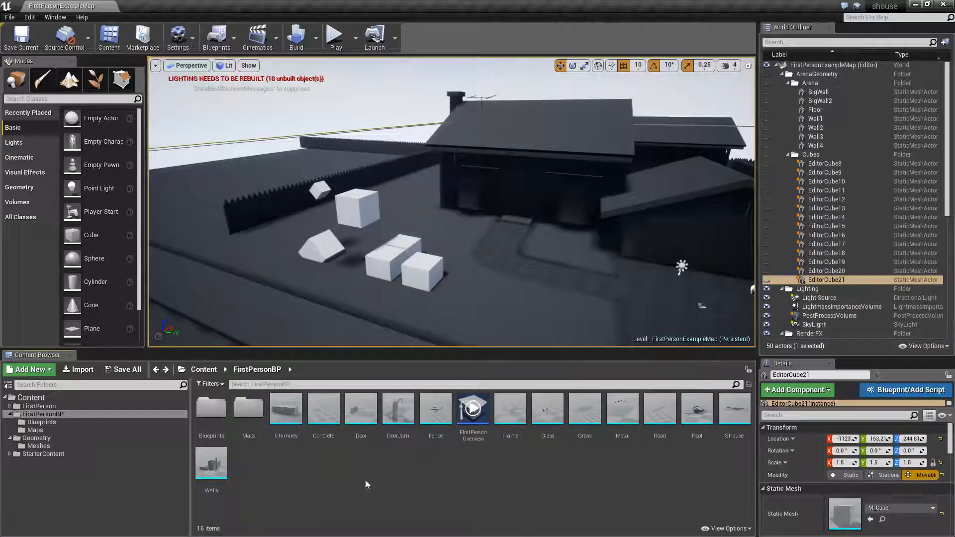
{"action": "left_click", "coordinate": [287, 410]}
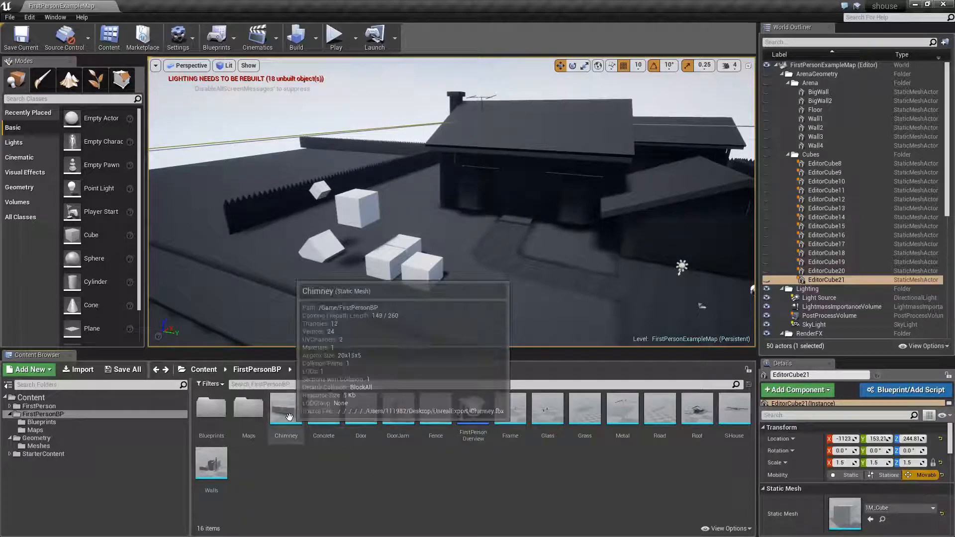
{"action": "left_click", "coordinate": [425, 427], "text": "shift"}
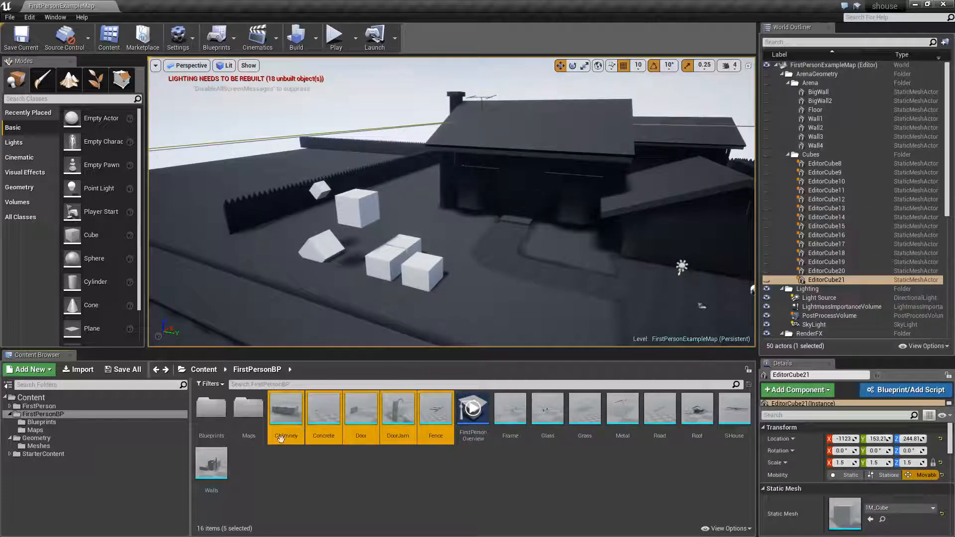
Try deleting the Chimney static mesh, inspect its references and the available replacement assets, and cancel the deletion
{"action": "left_click", "coordinate": [281, 436]}
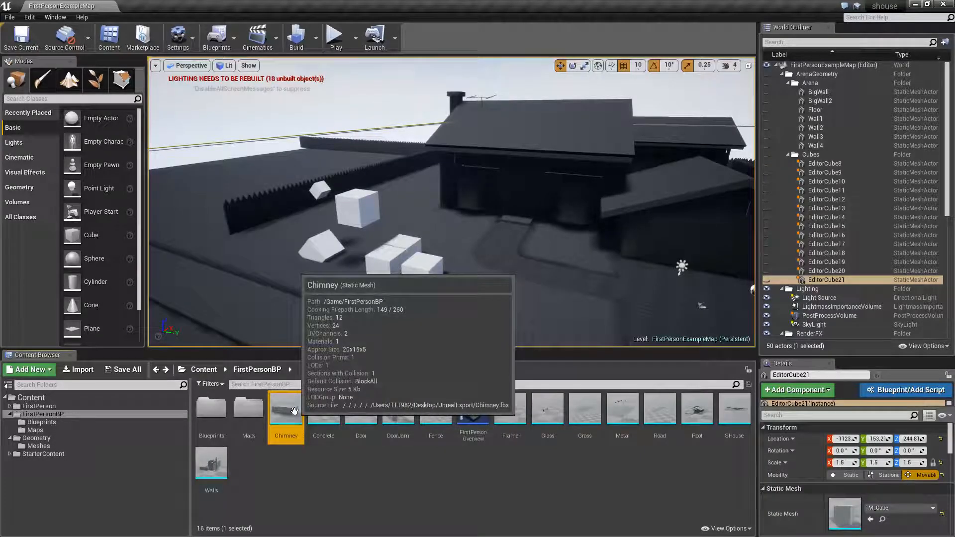
{"action": "right_click", "coordinate": [292, 419]}
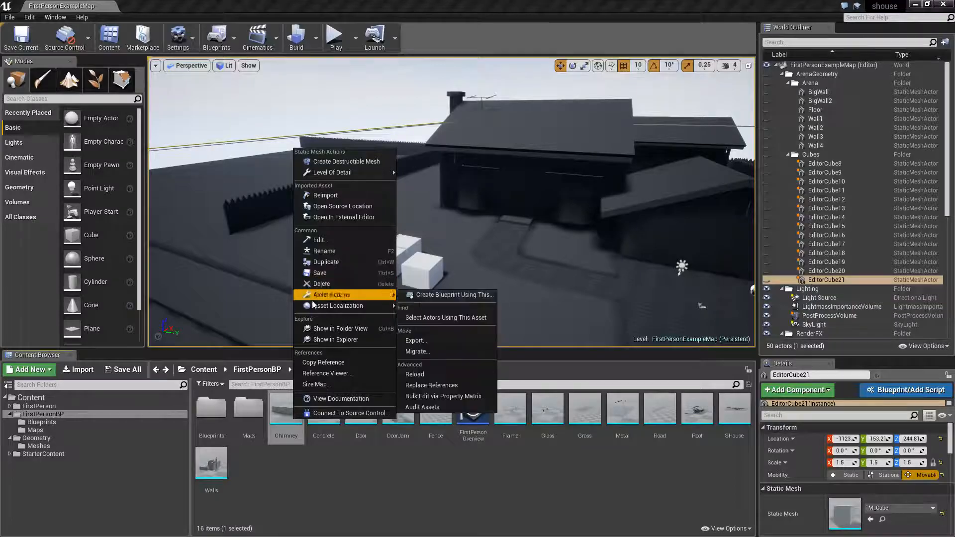
{"action": "left_click", "coordinate": [322, 285]}
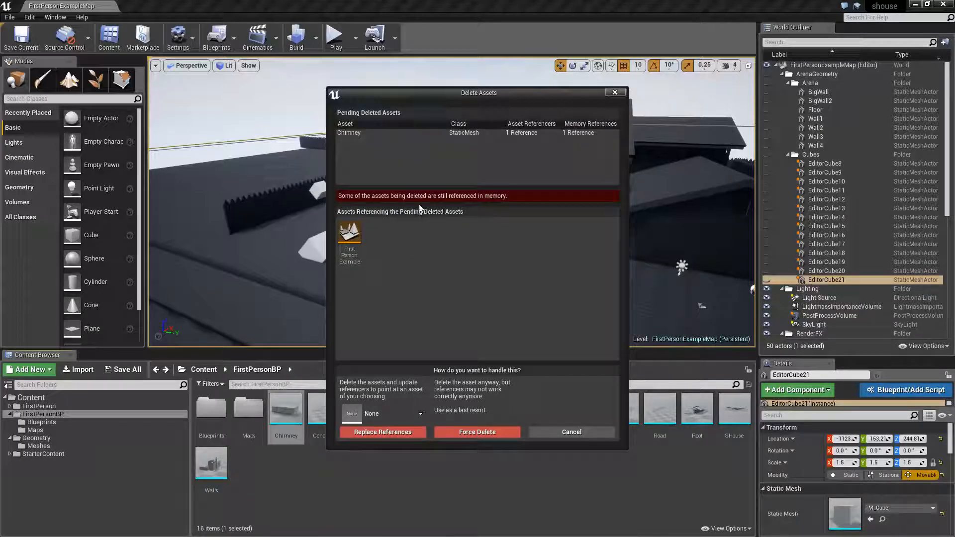
{"action": "left_click", "coordinate": [349, 238]}
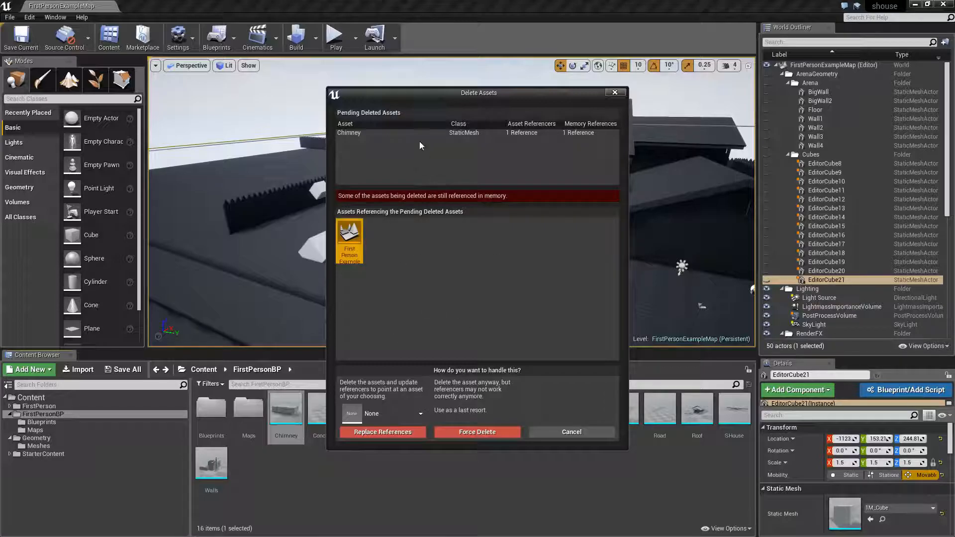
{"action": "left_click_drag", "start_coordinate": [429, 94], "coordinate": [568, 81]}
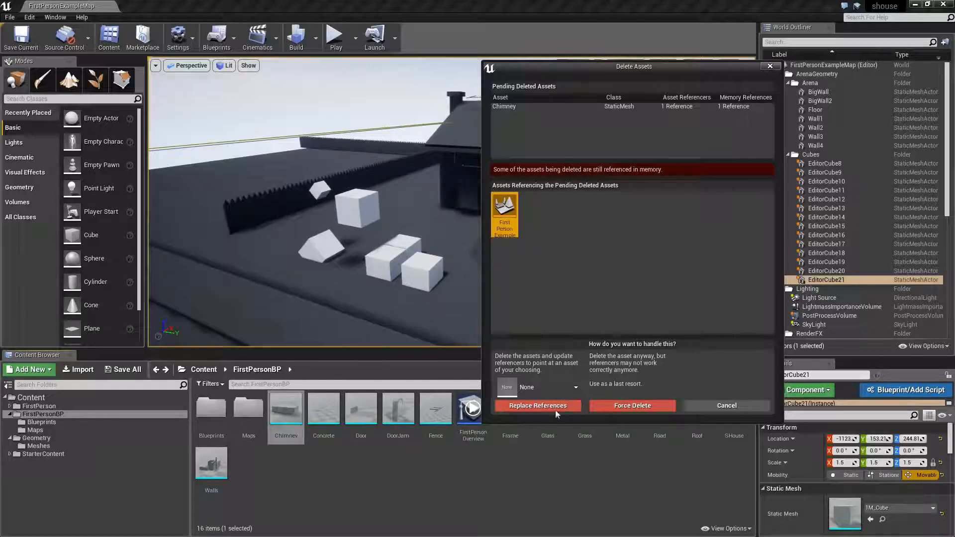
{"action": "left_click_drag", "start_coordinate": [619, 73], "coordinate": [581, 80]}
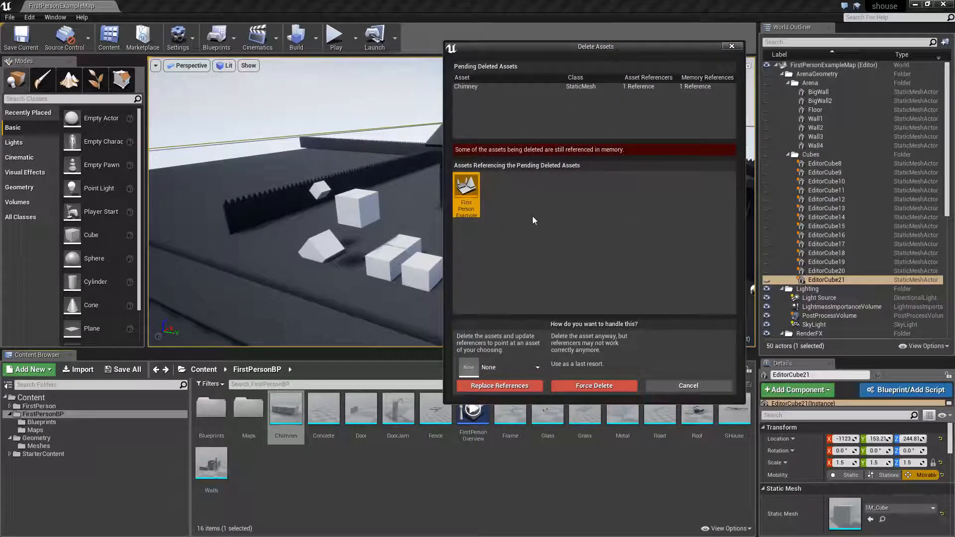
{"action": "left_click", "coordinate": [500, 368]}
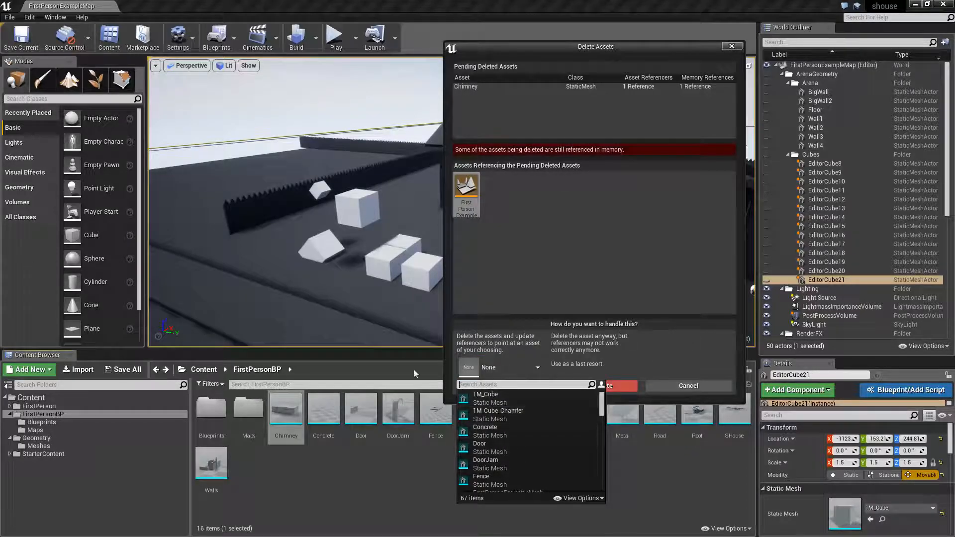
{"action": "left_click", "coordinate": [592, 240]}
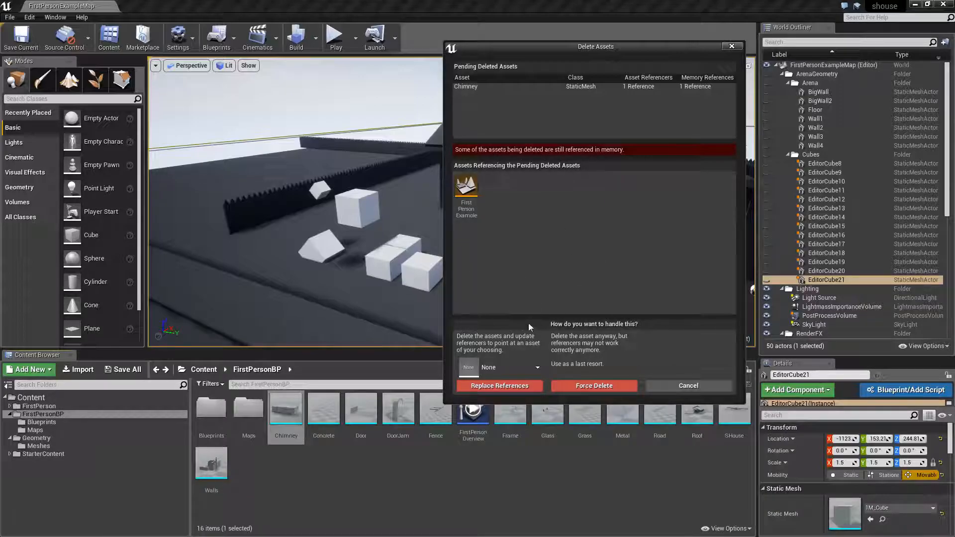
{"action": "left_click", "coordinate": [492, 365]}
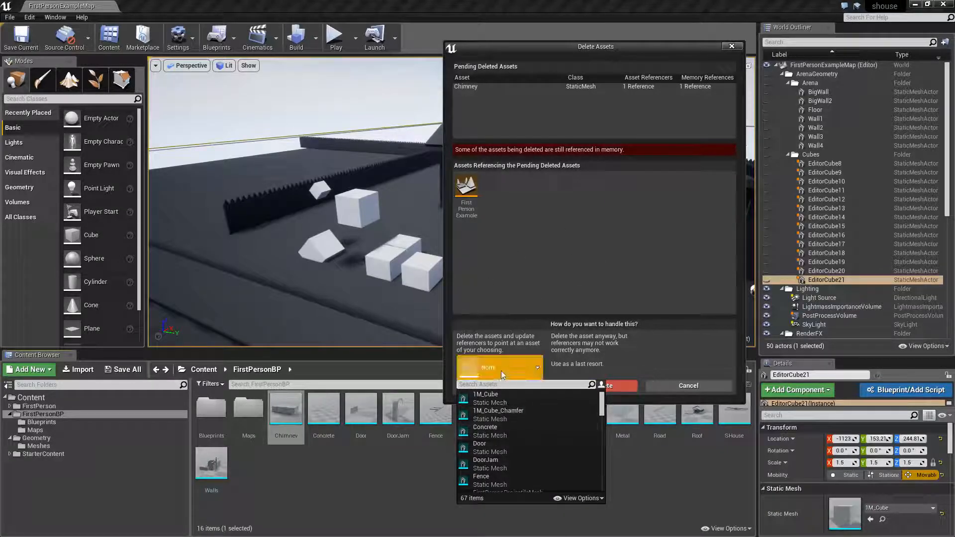
{"action": "left_click", "coordinate": [535, 286]}
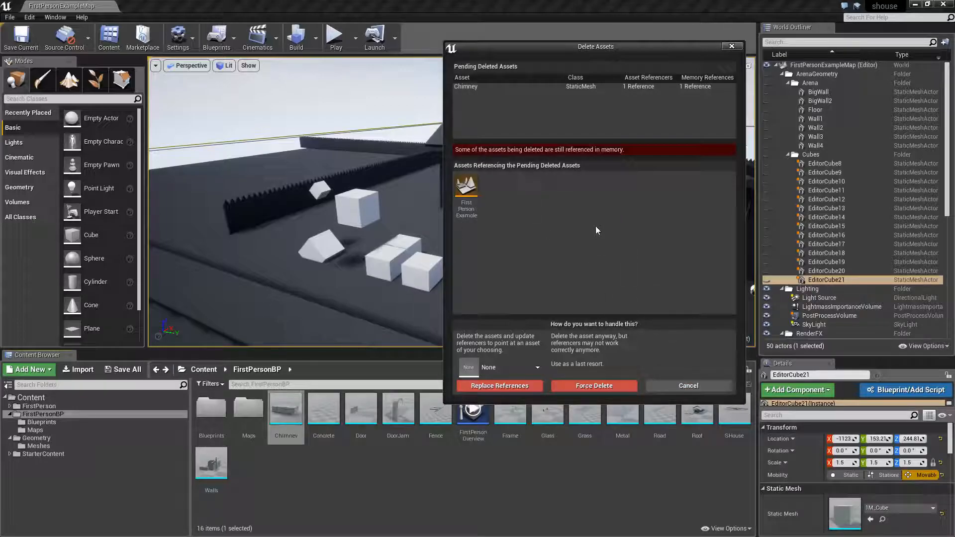
{"action": "left_click", "coordinate": [687, 385]}
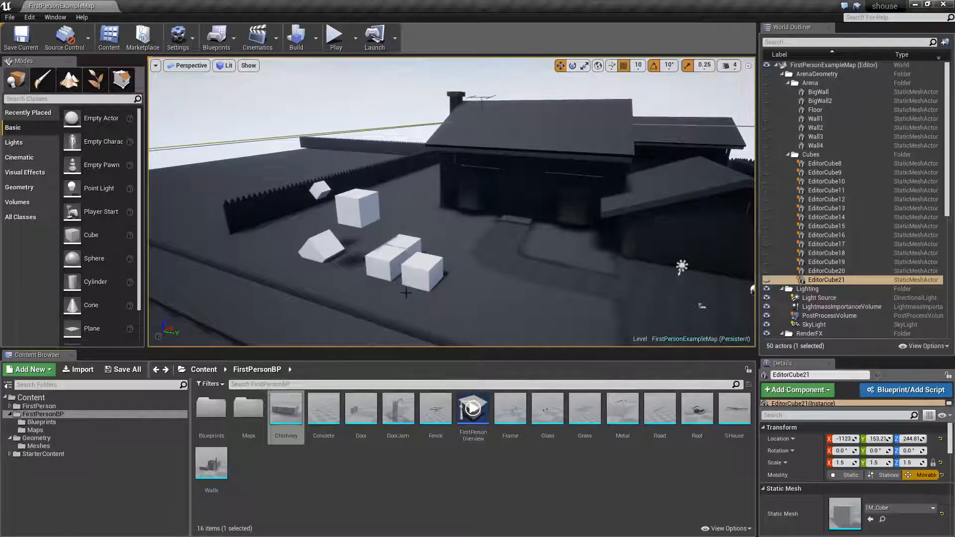
{"action": "left_click", "coordinate": [376, 483]}
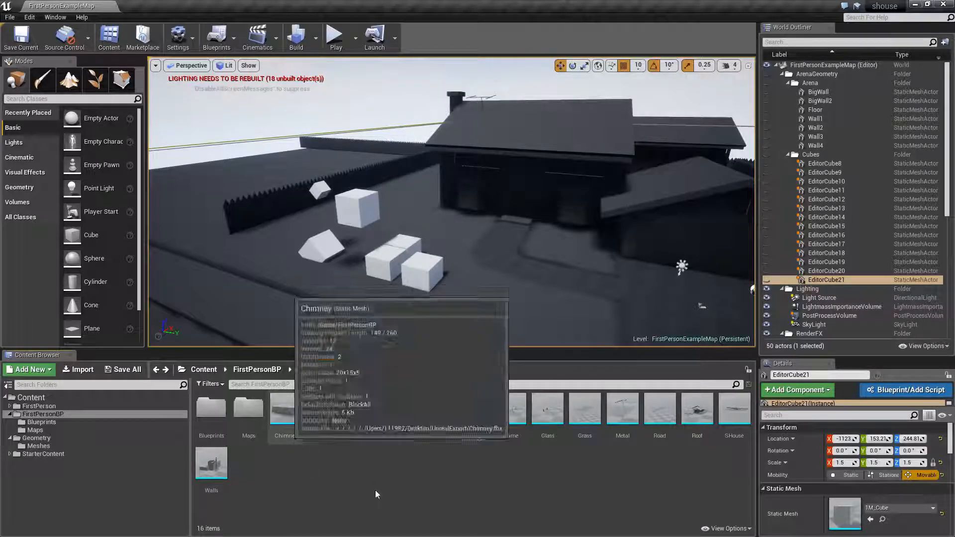
{"action": "left_click", "coordinate": [286, 412]}
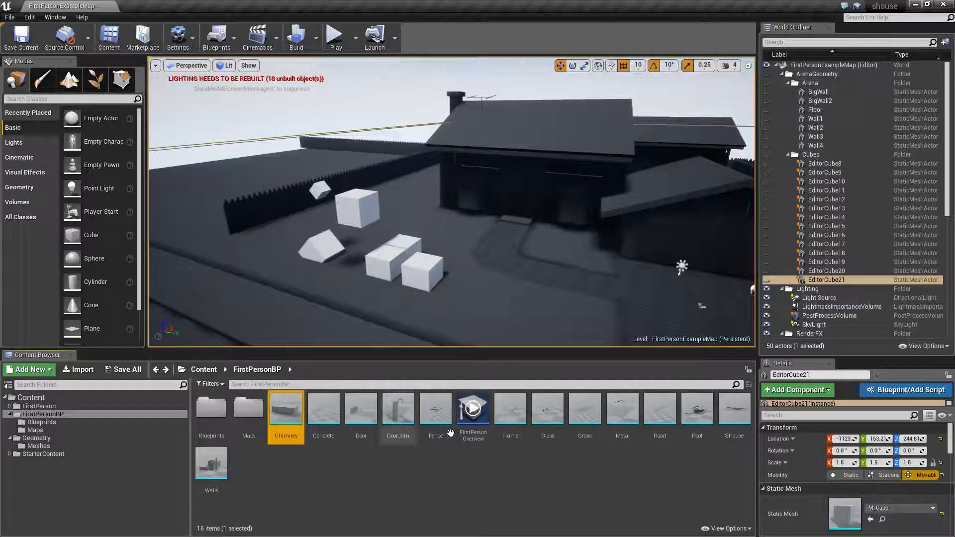
{"action": "left_click", "coordinate": [94, 465]}
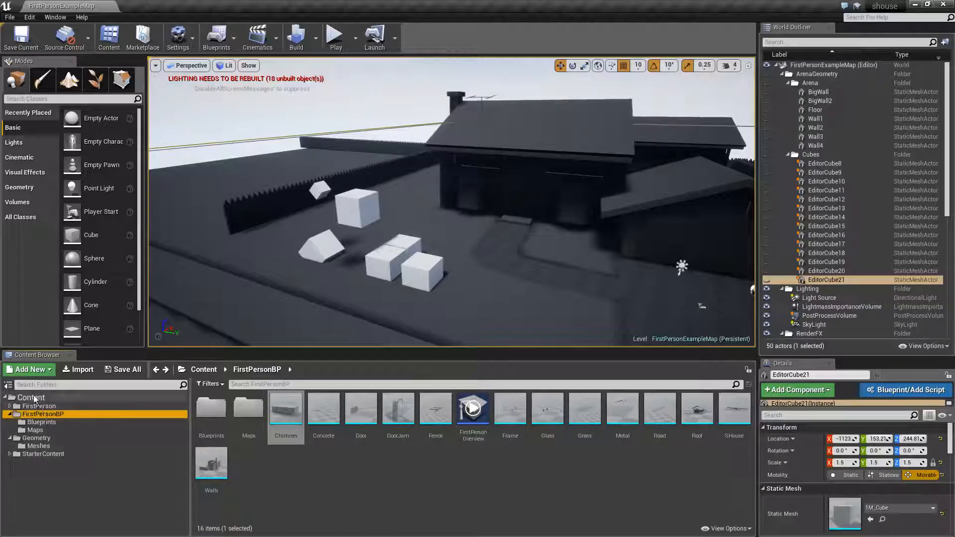
Create a folder named OurImports in FirstPersonBP and move it directly under the Content root
{"action": "right_click", "coordinate": [34, 471]}
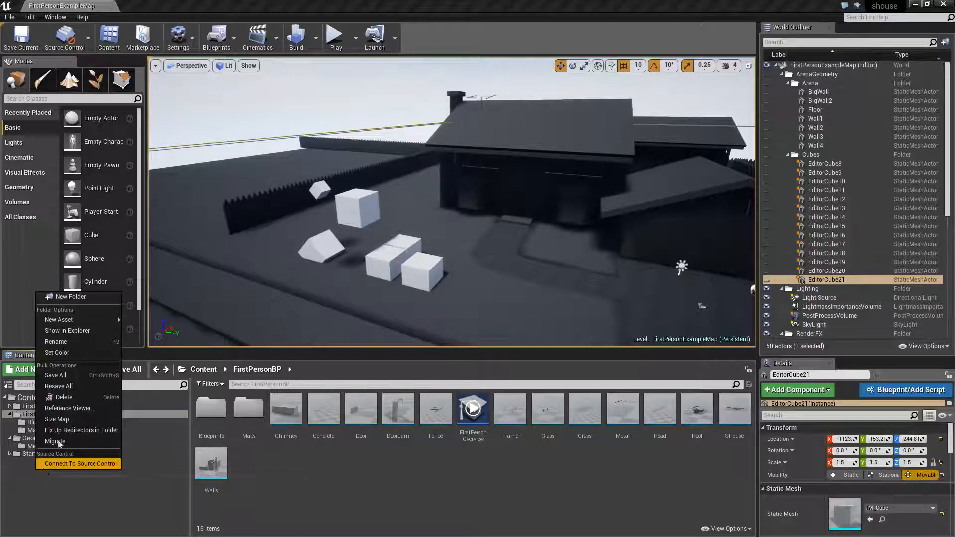
{"action": "left_click", "coordinate": [74, 298]}
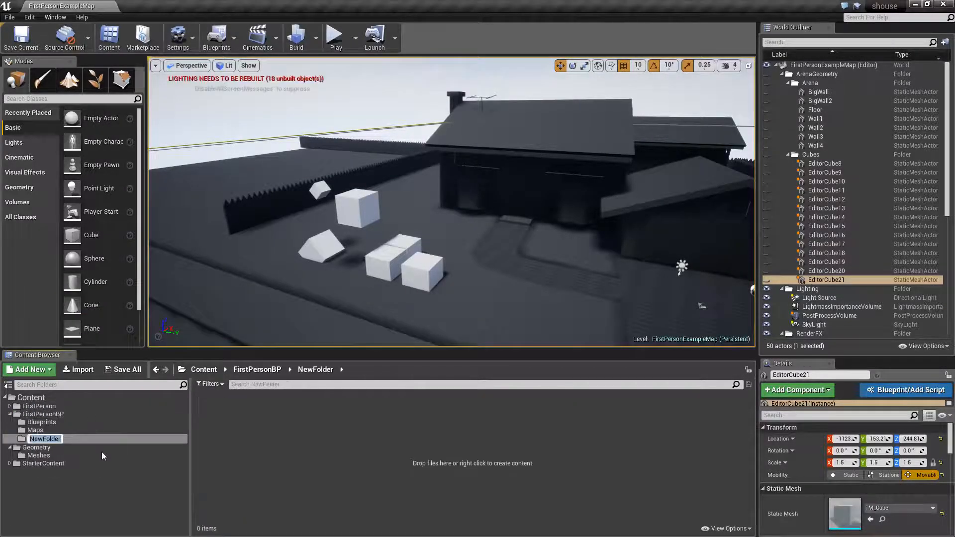
{"action": "type", "text": "OutImports"}
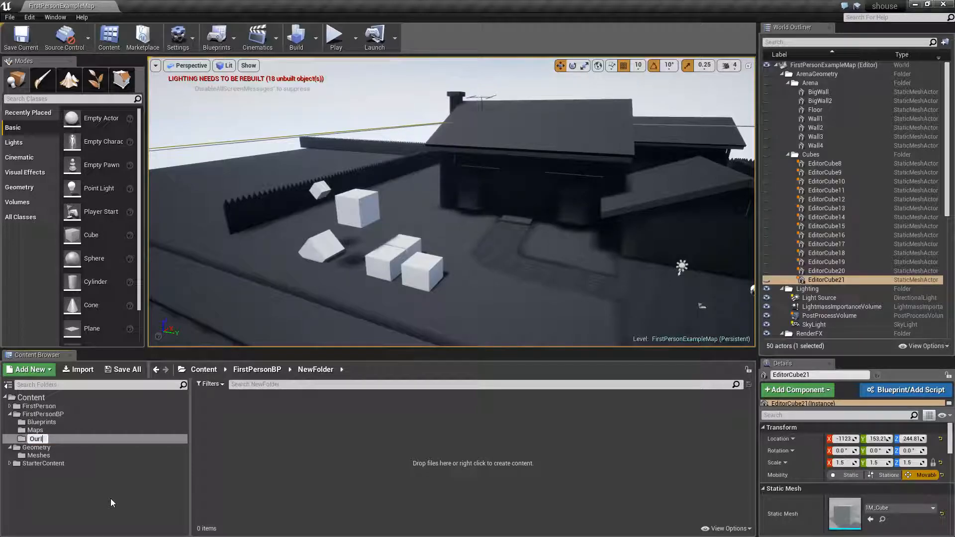
{"action": "key", "text": "Return"}
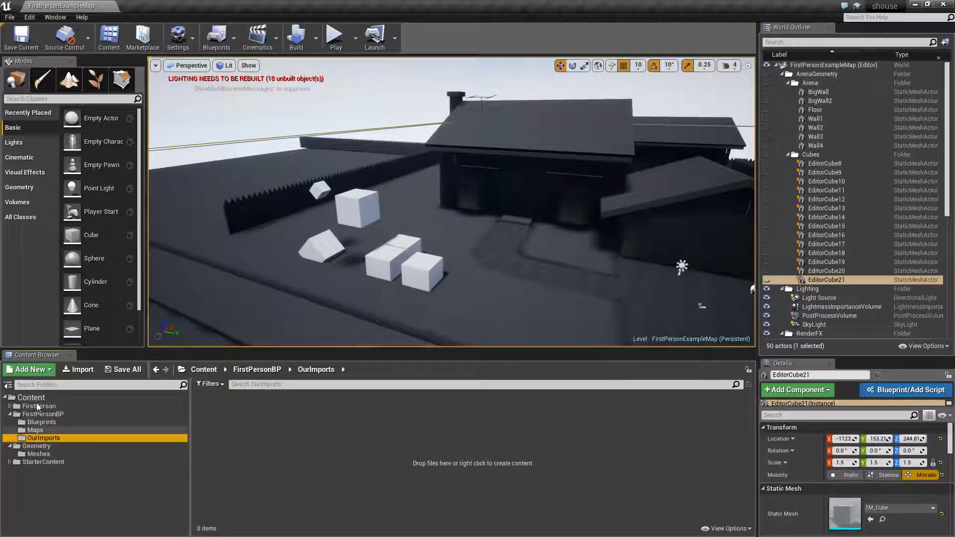
{"action": "left_click_drag", "start_coordinate": [36, 440], "coordinate": [31, 402]}
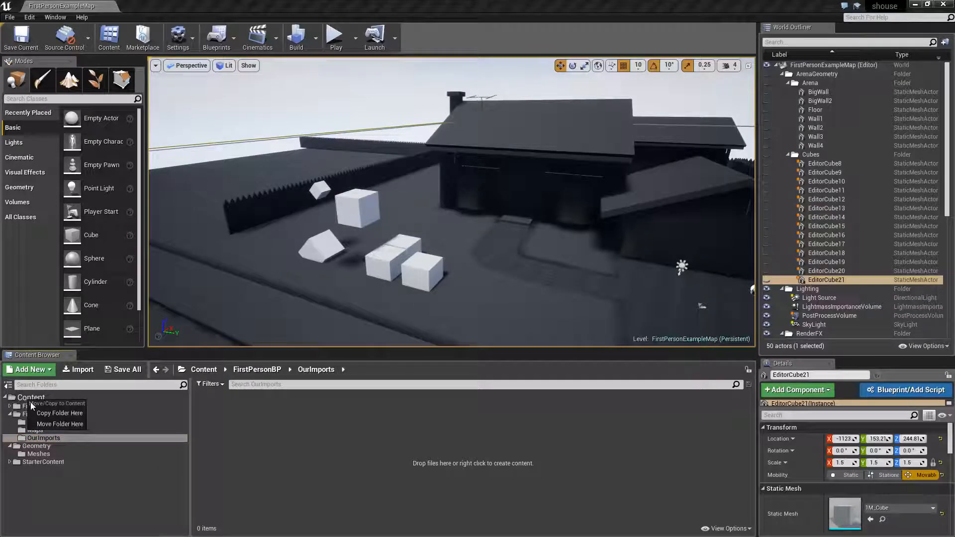
{"action": "left_click", "coordinate": [55, 424]}
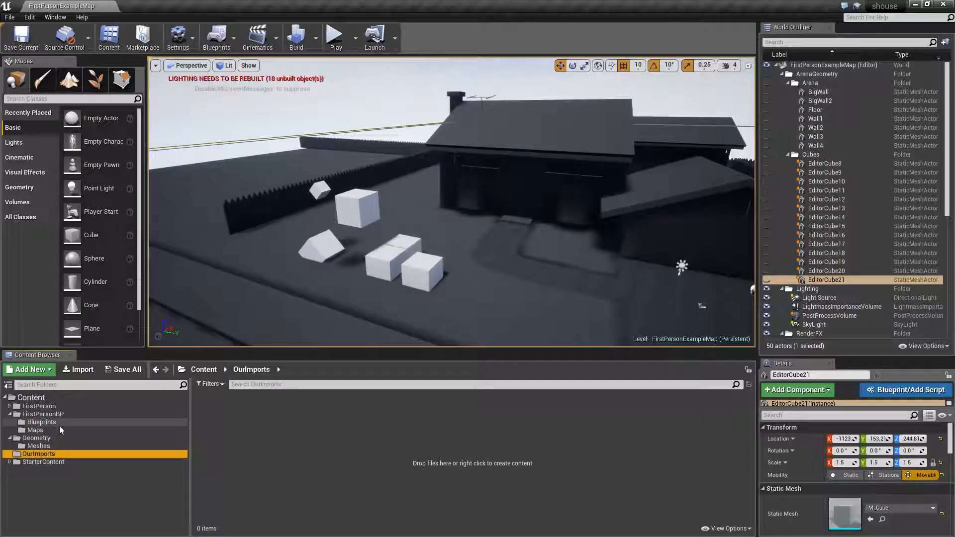
View the folders in the Content root and step back and forth through the recently visited folders
{"action": "left_click", "coordinate": [40, 400]}
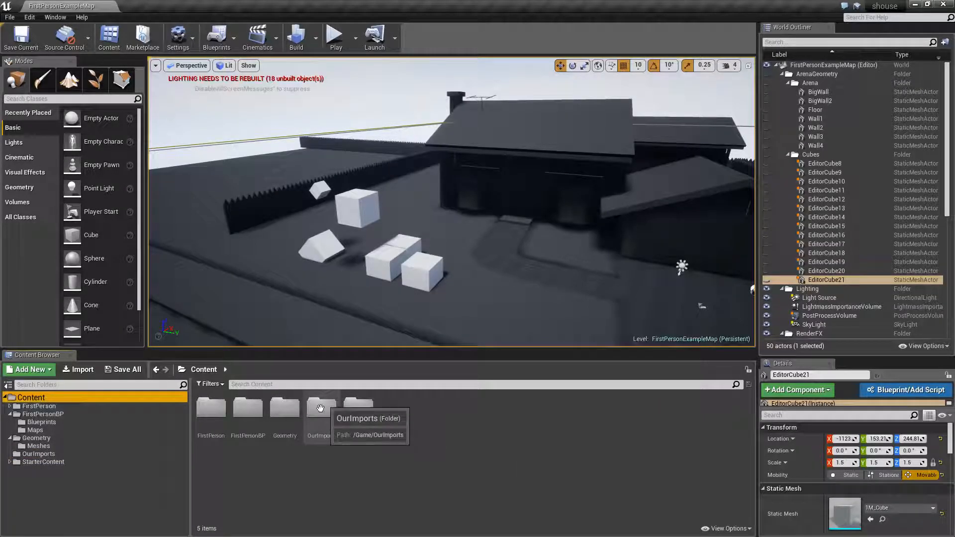
{"action": "left_click", "coordinate": [156, 371]}
{"action": "left_click", "coordinate": [157, 370]}
{"action": "left_click", "coordinate": [165, 370]}
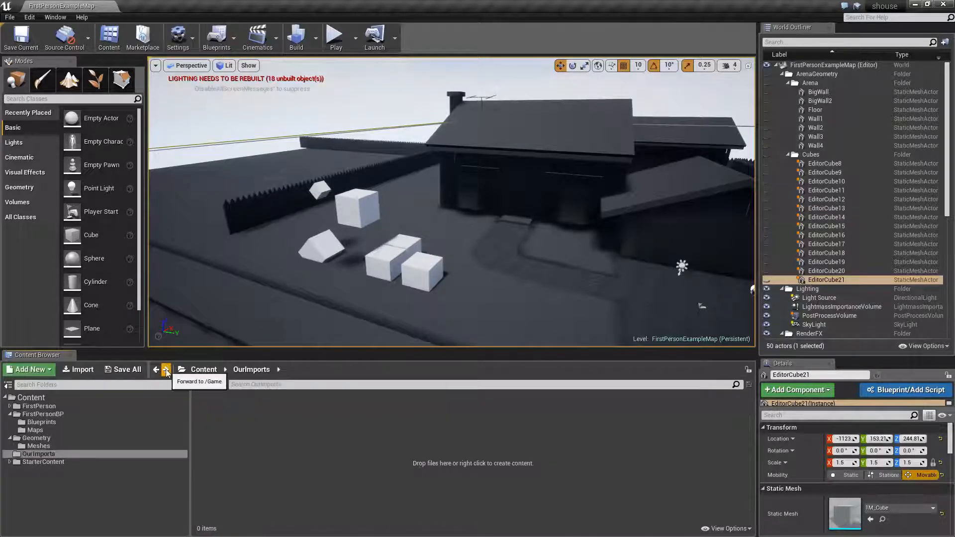
Move all 13 static meshes, from Chimney through Walls, out of FirstPersonBP into OurImports, leaving FirstPersonOverview in place
{"action": "left_click", "coordinate": [59, 415]}
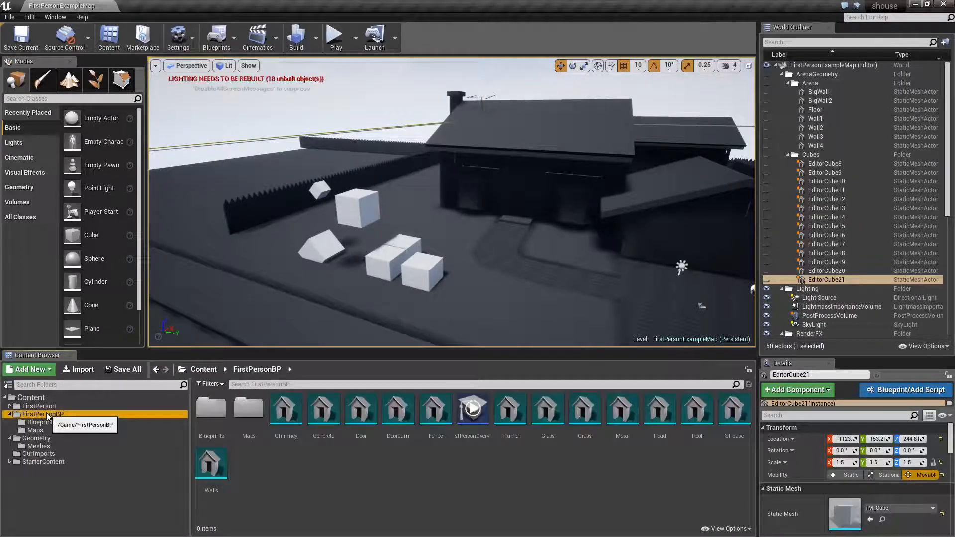
{"action": "left_click", "coordinate": [286, 409]}
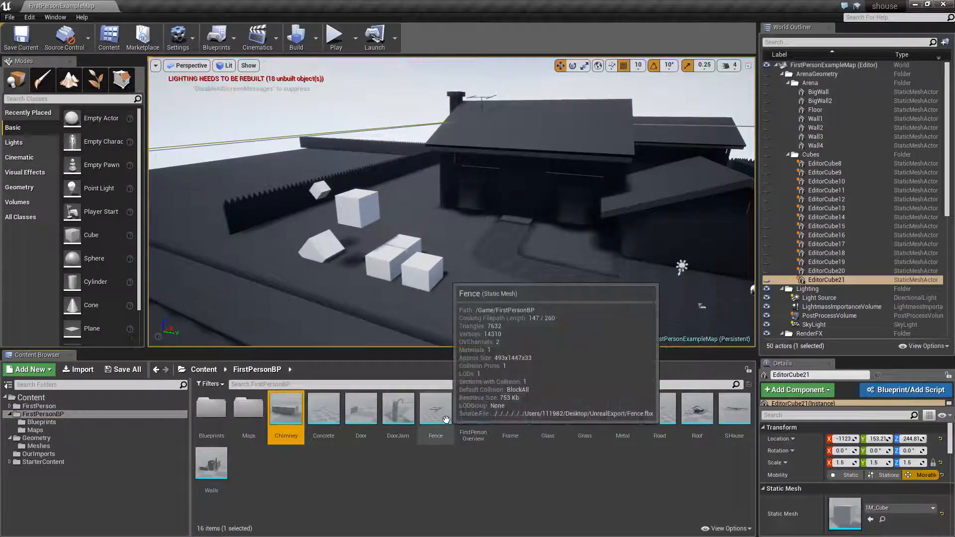
{"action": "left_click", "coordinate": [435, 409], "text": "shift"}
{"action": "left_click", "coordinate": [511, 409], "text": "ctrl"}
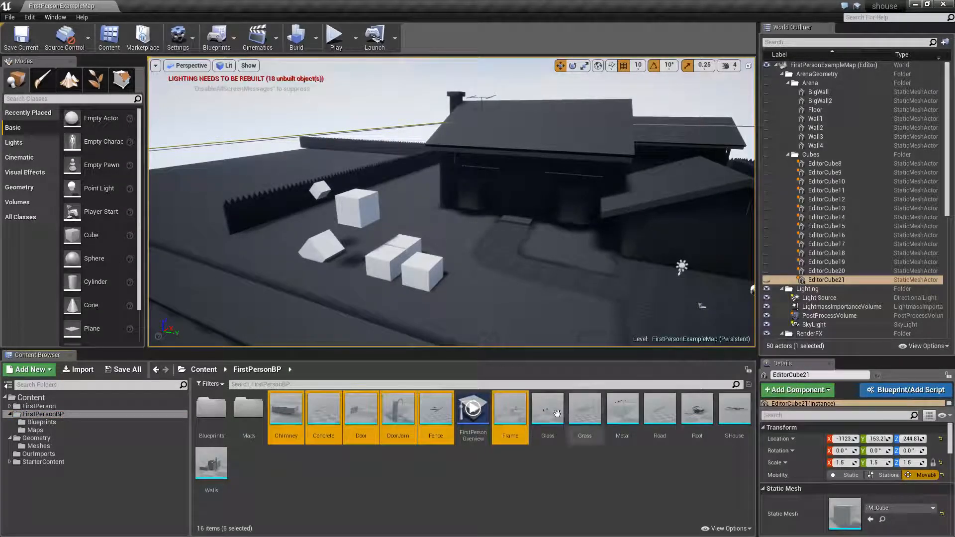
{"action": "left_click", "coordinate": [585, 409], "text": "shift"}
{"action": "left_click", "coordinate": [625, 411], "text": "ctrl"}
{"action": "left_click", "coordinate": [670, 412], "text": "ctrl"}
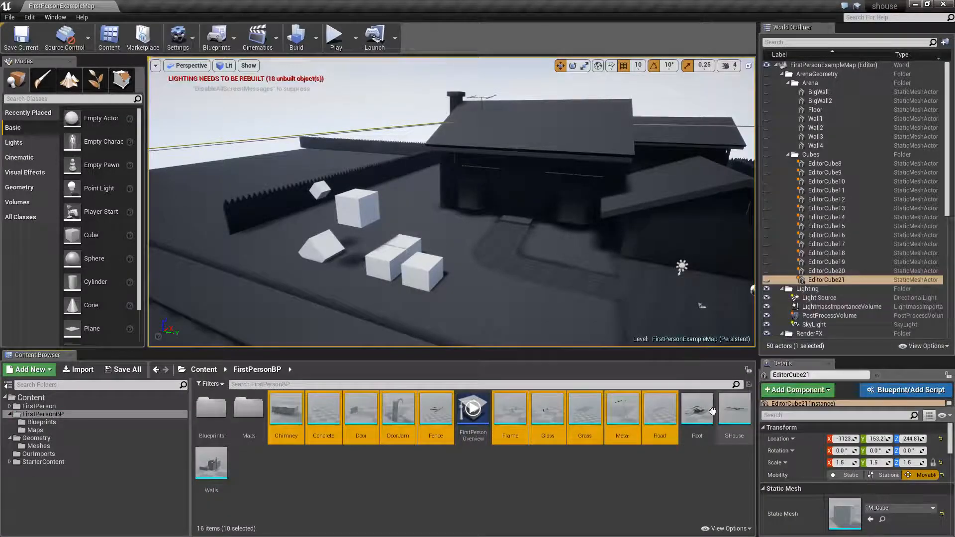
{"action": "left_click", "coordinate": [698, 410], "text": "ctrl"}
{"action": "left_click", "coordinate": [732, 413], "text": "ctrl"}
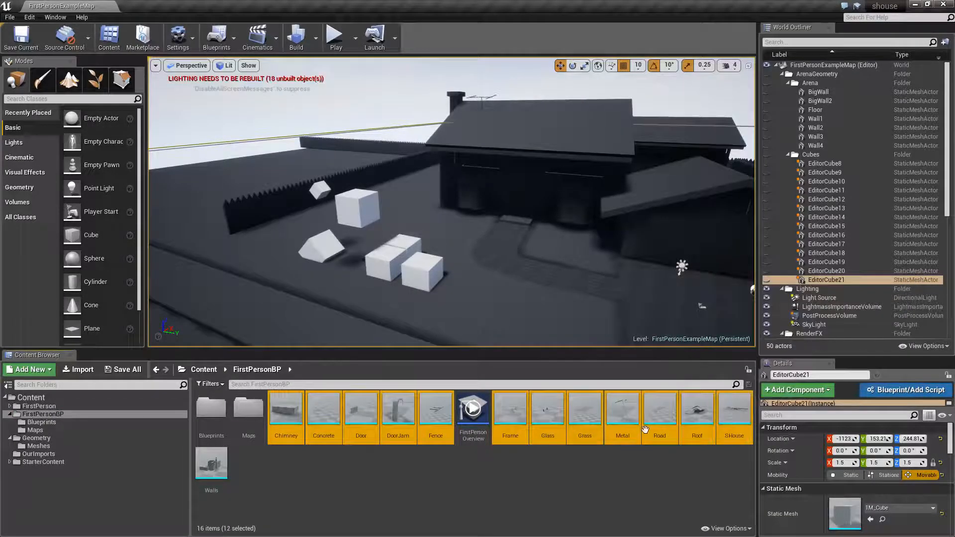
{"action": "left_click", "coordinate": [211, 462], "text": "ctrl"}
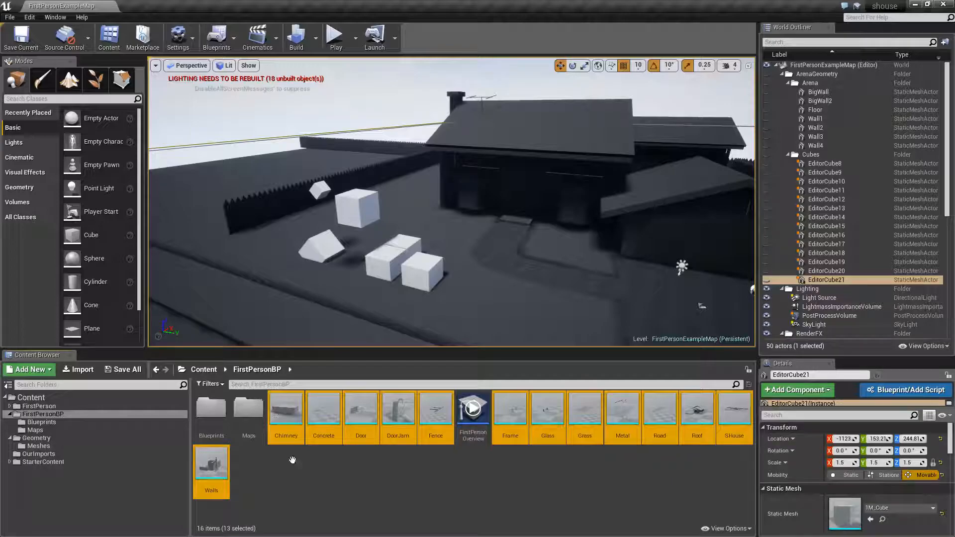
{"action": "left_click_drag", "start_coordinate": [283, 422], "coordinate": [37, 455]}
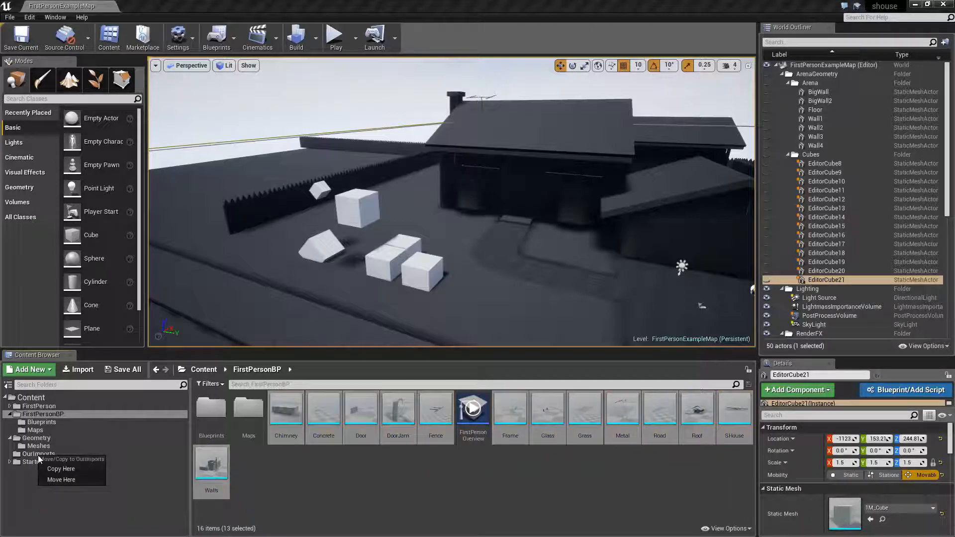
{"action": "left_click", "coordinate": [81, 479]}
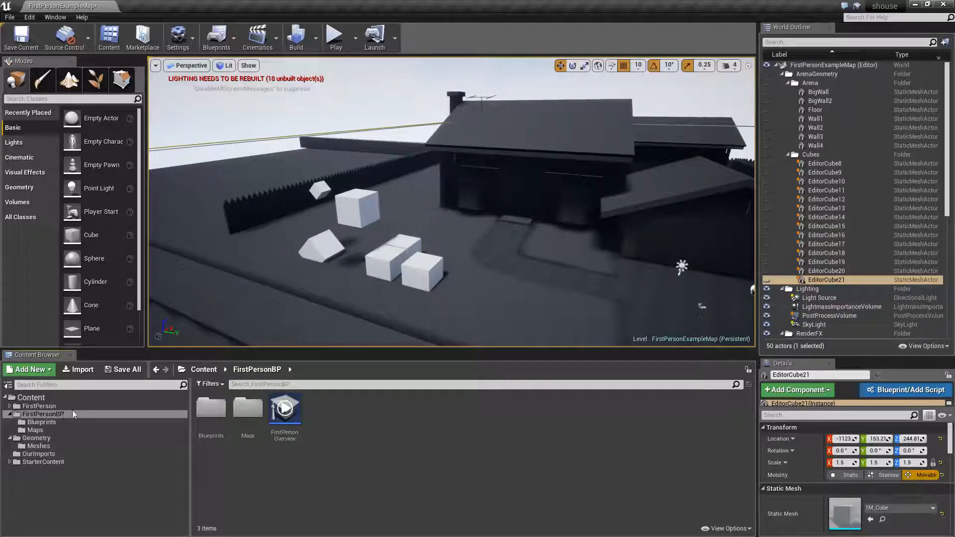
Fix up the redirectors in the FirstPersonBP folder
{"action": "right_click", "coordinate": [353, 425]}
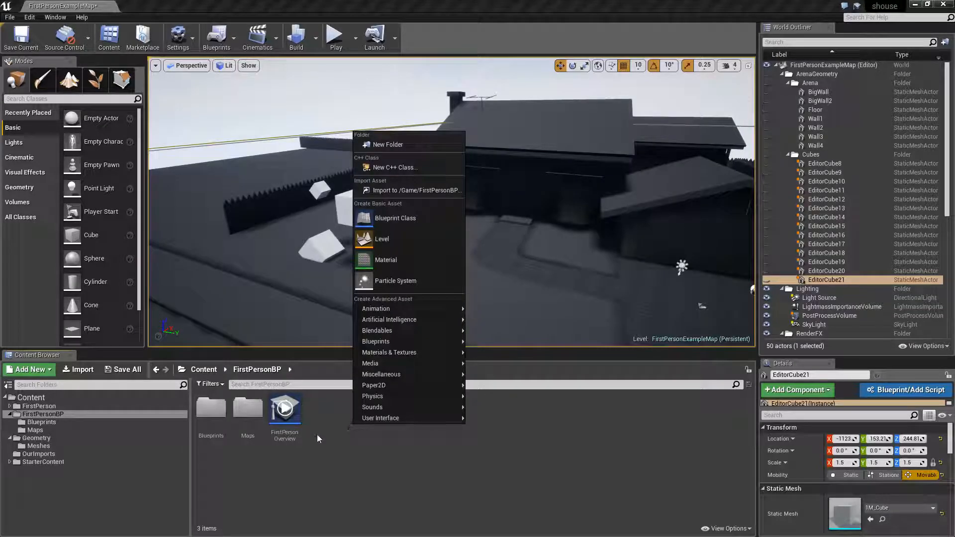
{"action": "right_click", "coordinate": [42, 414]}
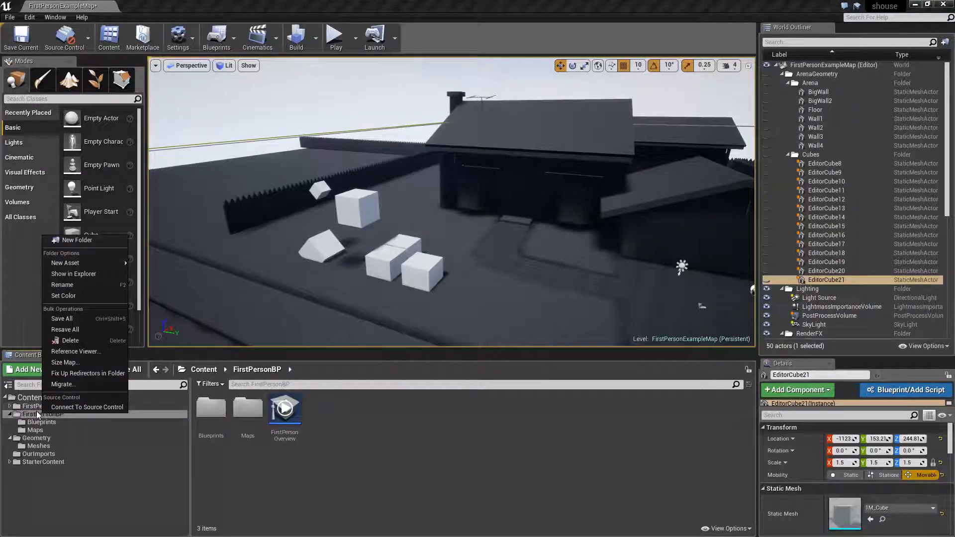
{"action": "left_click", "coordinate": [82, 374]}
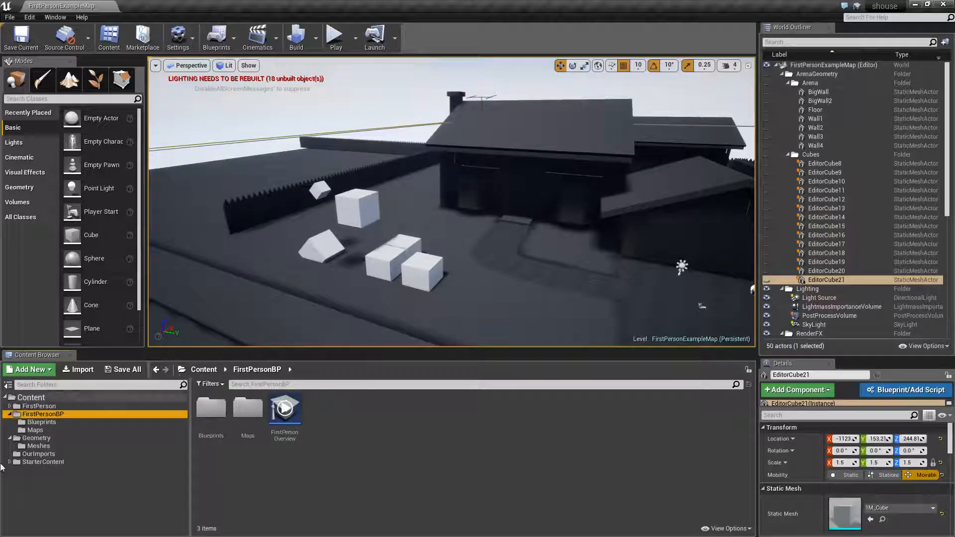
Check the moved meshes from Chimney through Walls in OurImports and review the folder commands for FirstPersonBP
{"action": "left_click", "coordinate": [38, 454]}
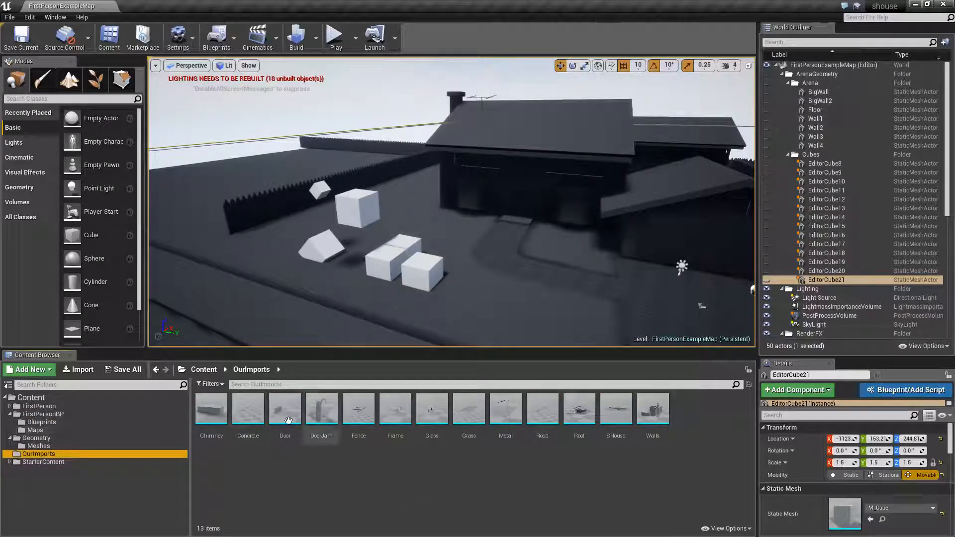
{"action": "right_click", "coordinate": [55, 413]}
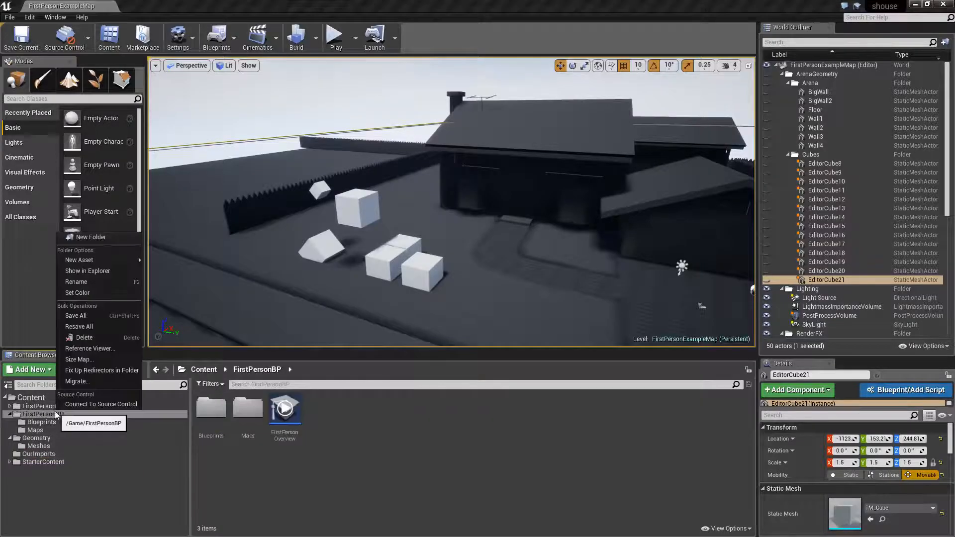
{"action": "left_click", "coordinate": [39, 454]}
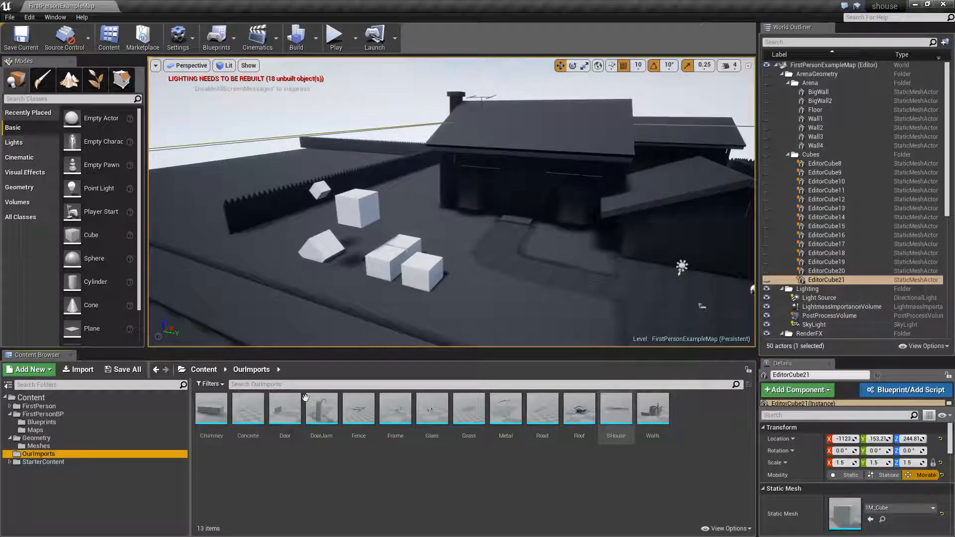
{"action": "left_click", "coordinate": [211, 409]}
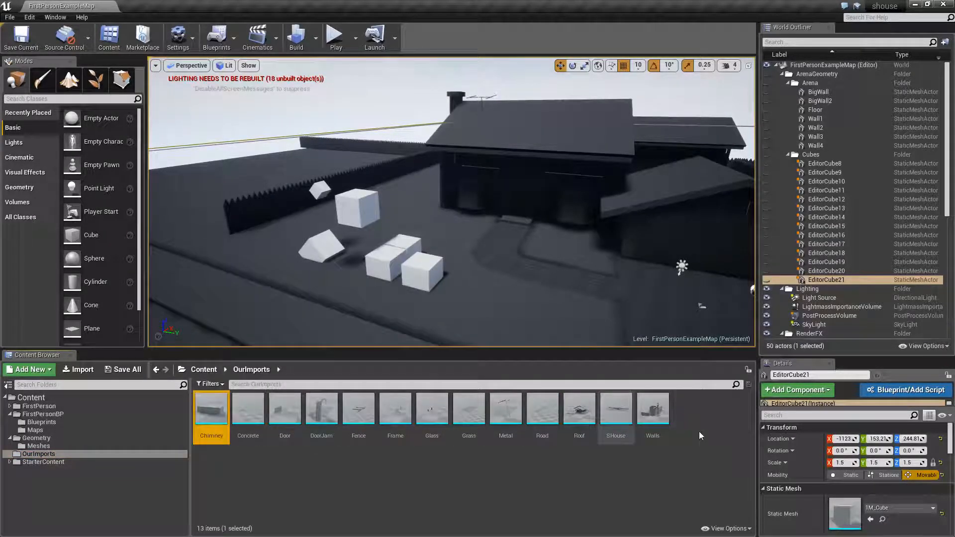
{"action": "left_click", "coordinate": [652, 409], "text": "shift"}
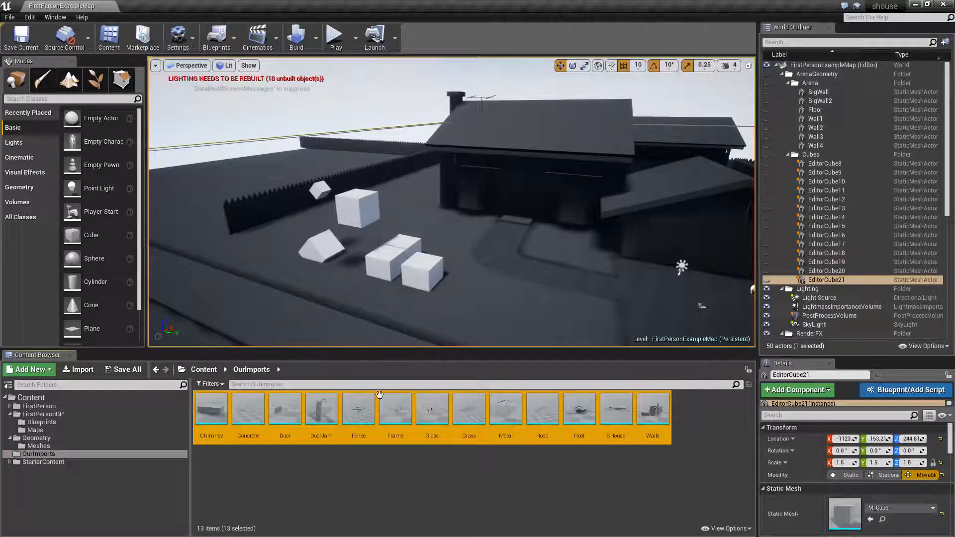
{"action": "left_click", "coordinate": [408, 475]}
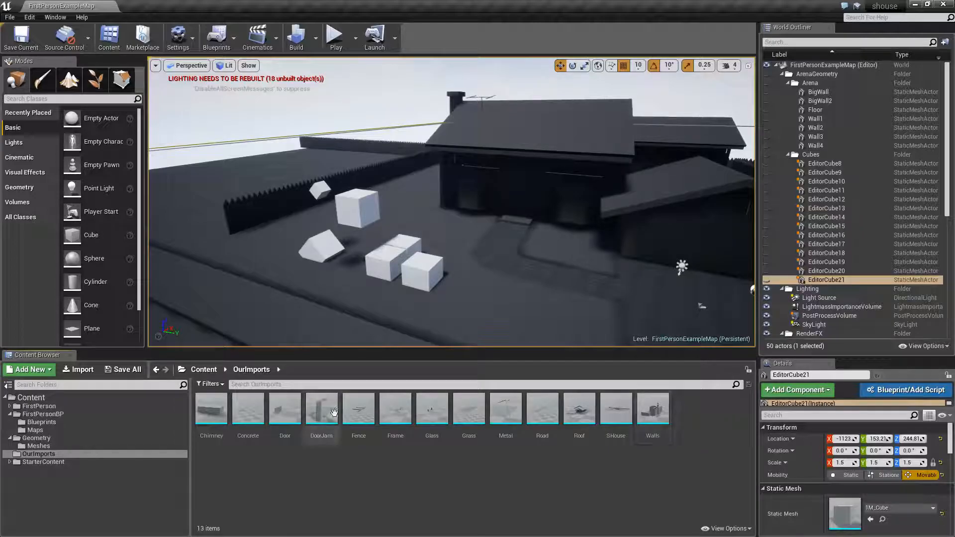
{"action": "mouse_move", "coordinate": [219, 412]}
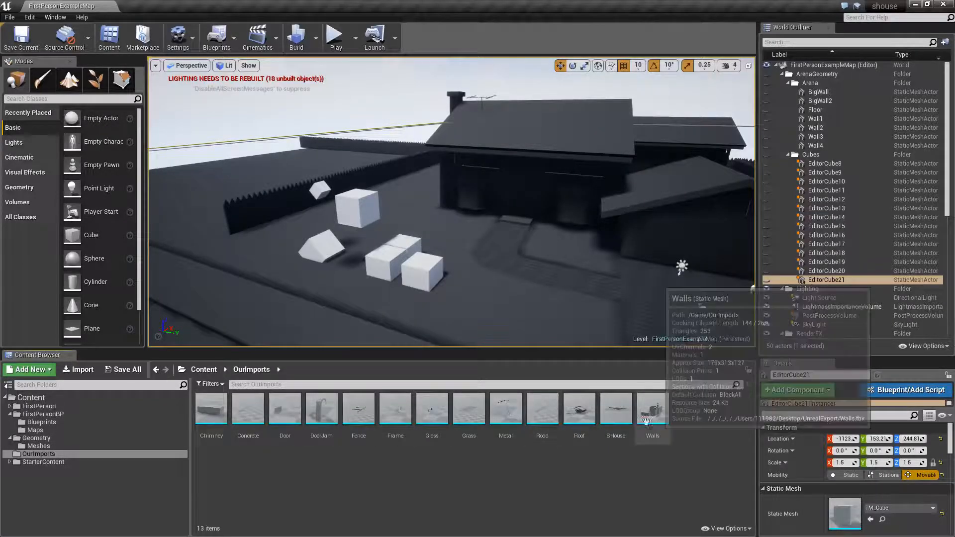